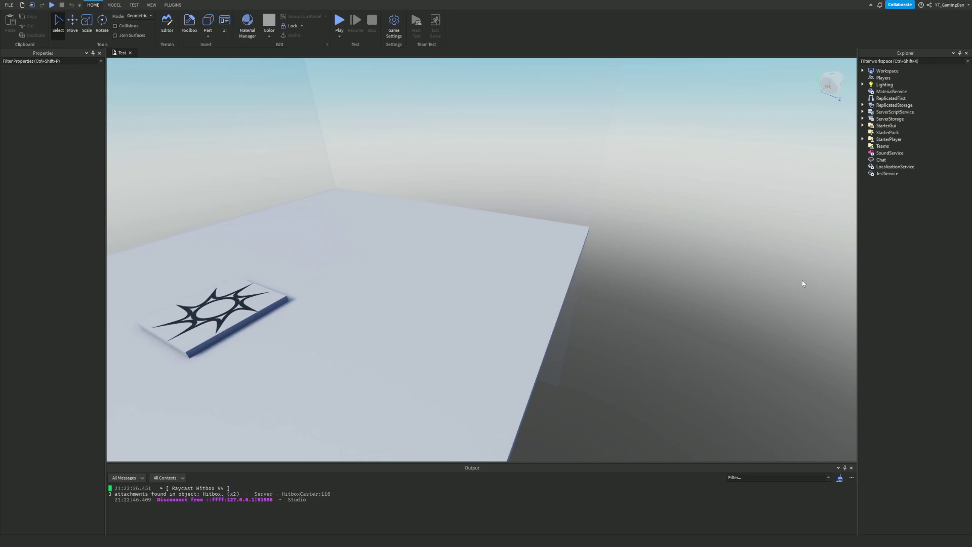
key(w)
right_drag(661, 279, 687, 250)
key(s)
key(a)
key(w)
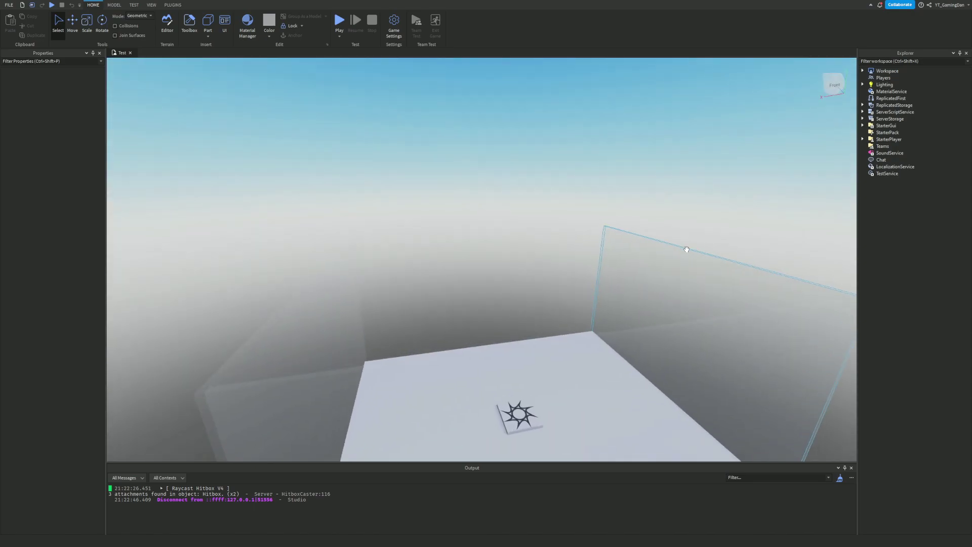
key(w)
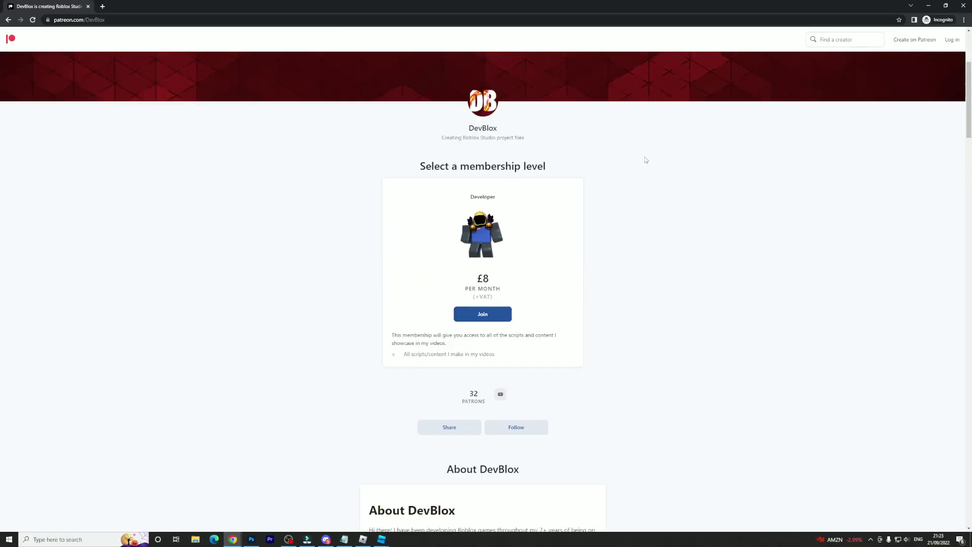
Look through the membership level and recent posts on the DevBlox Patreon page, and close the browser window.
scroll(645, 157, down, 8)
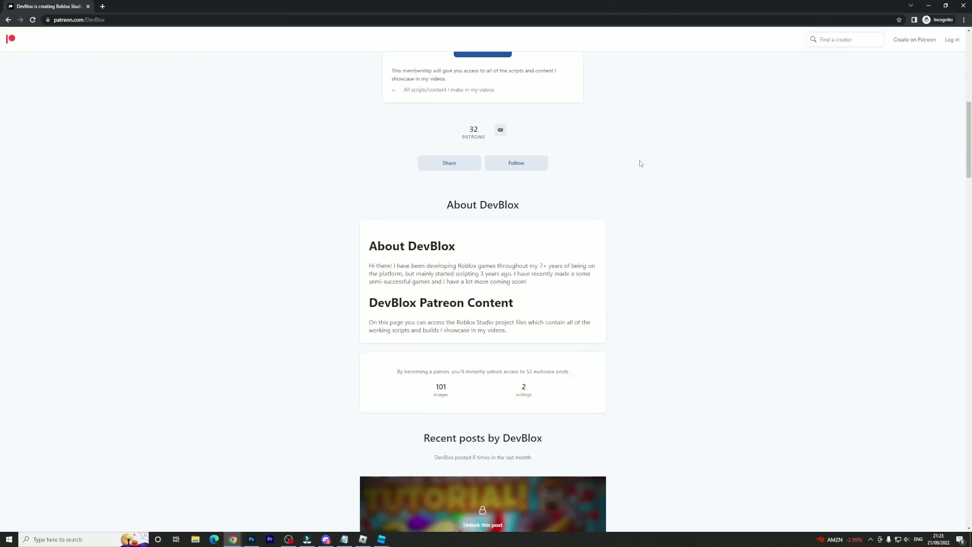
scroll(640, 163, up, 4)
scroll(599, 154, up, 1)
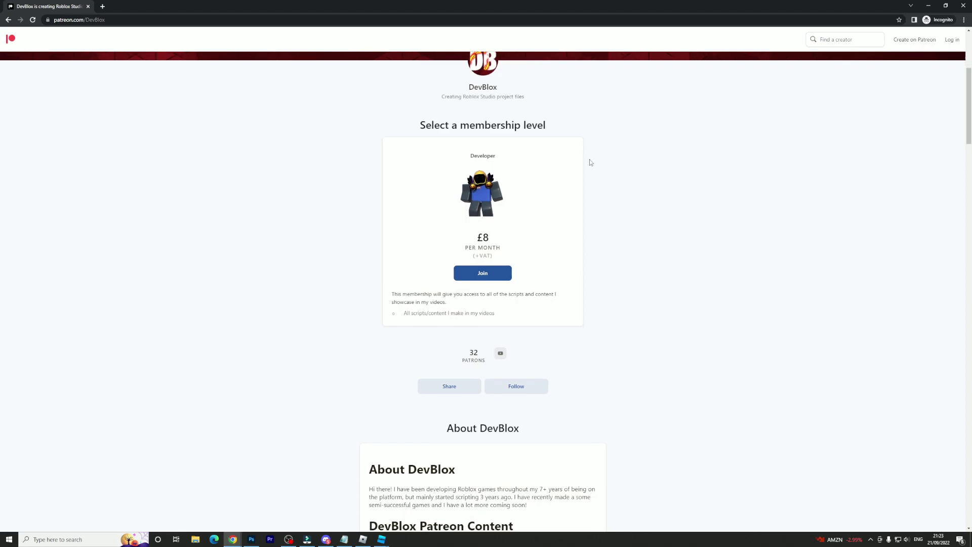
scroll(601, 151, down, 5)
scroll(605, 147, down, 8)
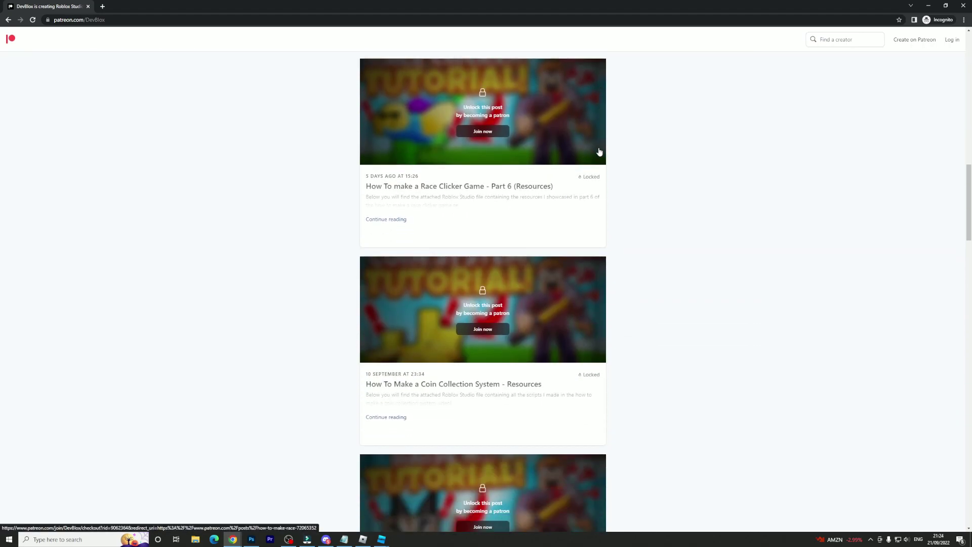
scroll(601, 145, up, 2)
scroll(603, 144, down, 8)
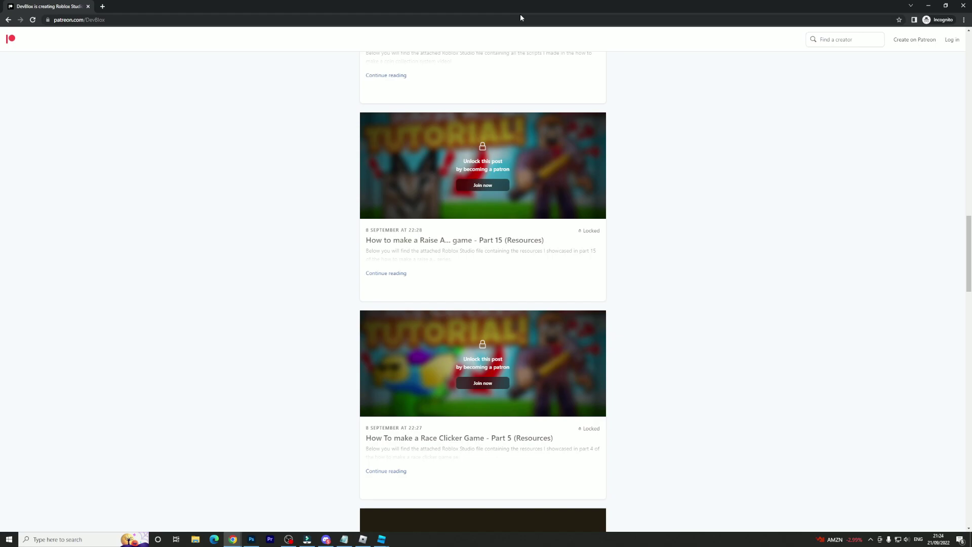
scroll(522, 84, up, 5)
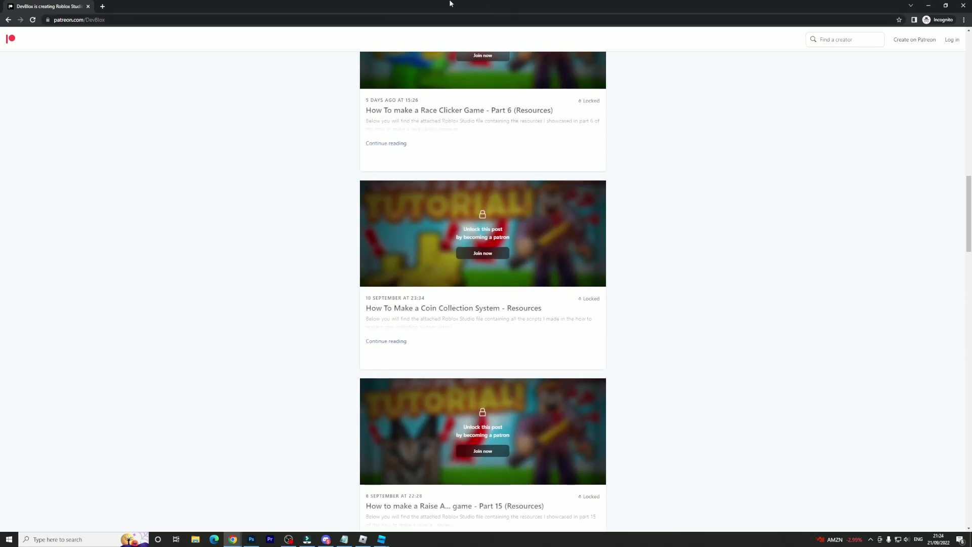
drag(450, 4, 588, 38)
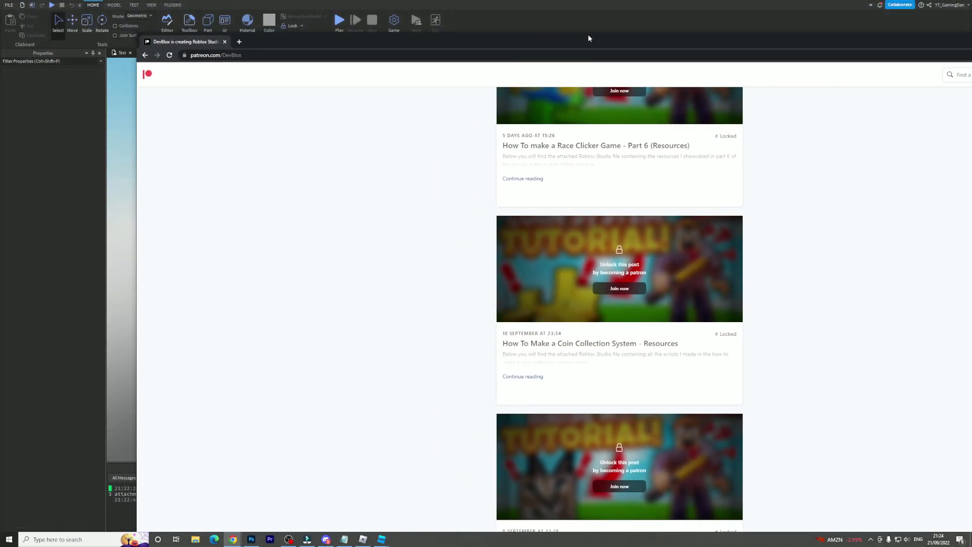
drag(394, 48, 272, 2)
scroll(529, 115, up, 10)
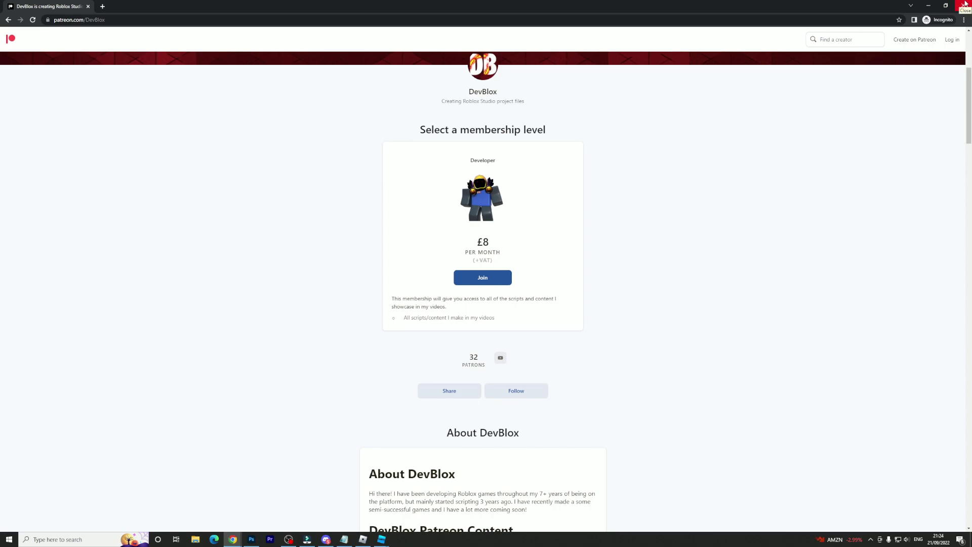
click(964, 4)
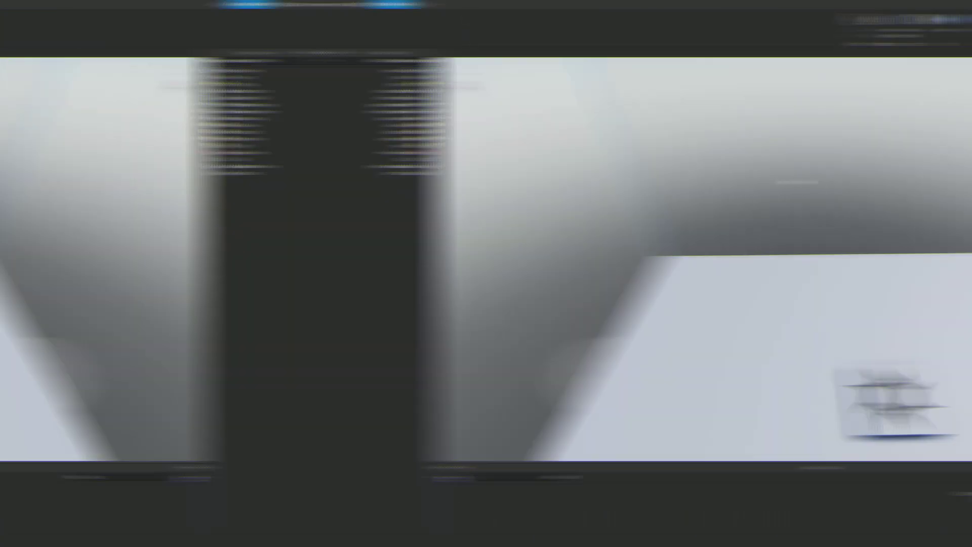
Add a Tool to StarterPack and insert a Part inside it.
scroll(496, 184, up, 4)
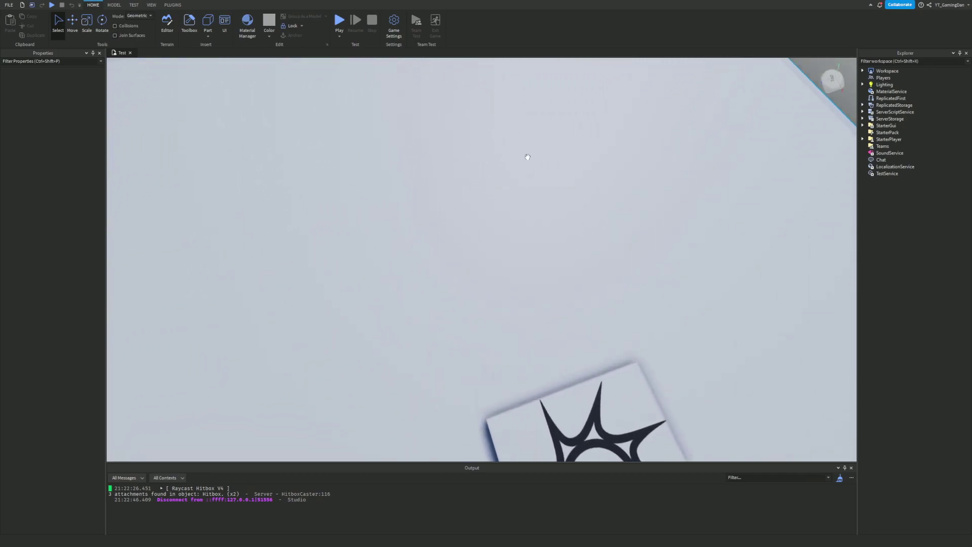
click(868, 129)
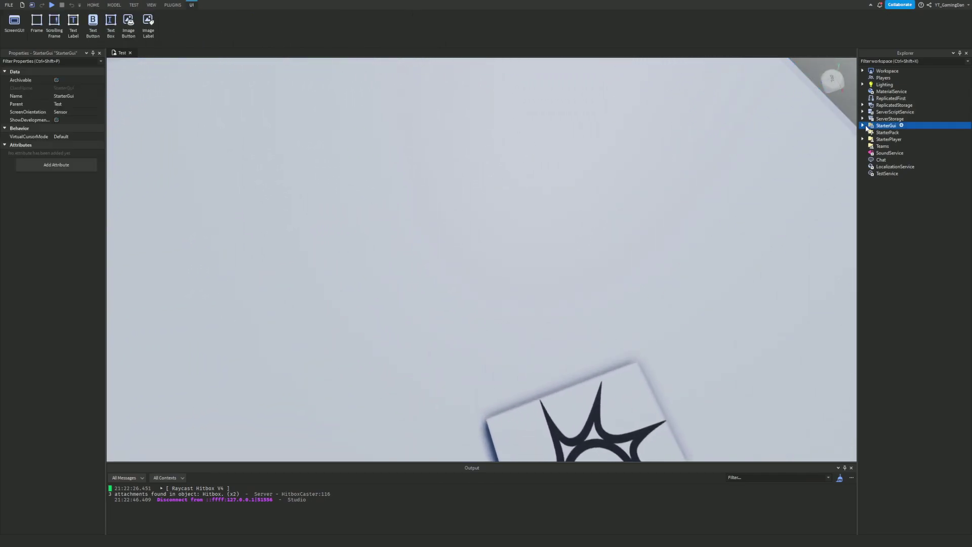
click(883, 132)
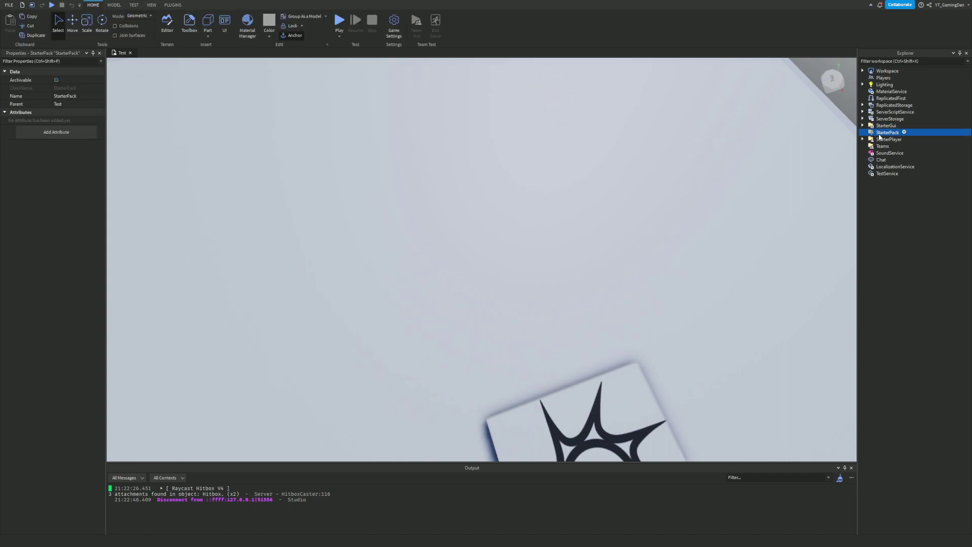
click(905, 133)
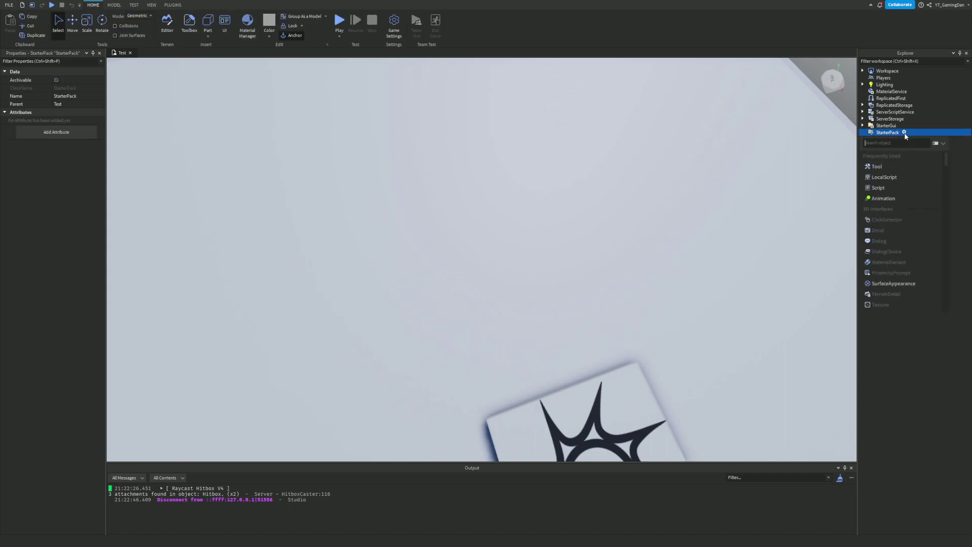
click(890, 168)
click(897, 139)
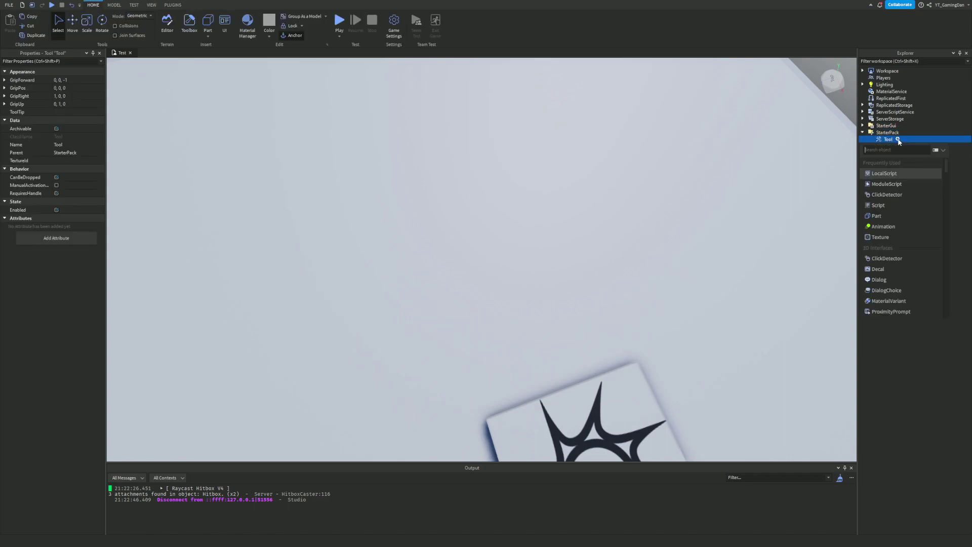
click(883, 217)
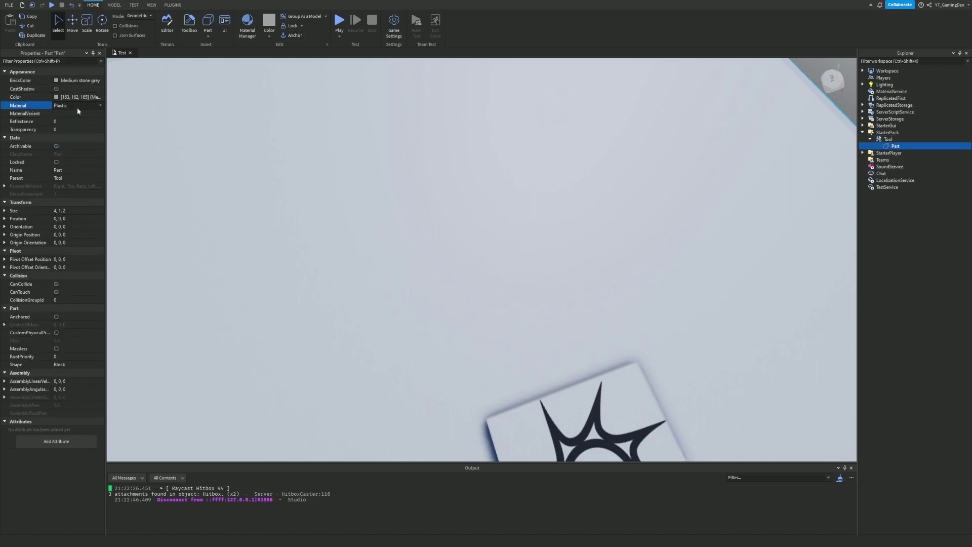
Rename the part inside the Tool to Handle.
click(78, 171)
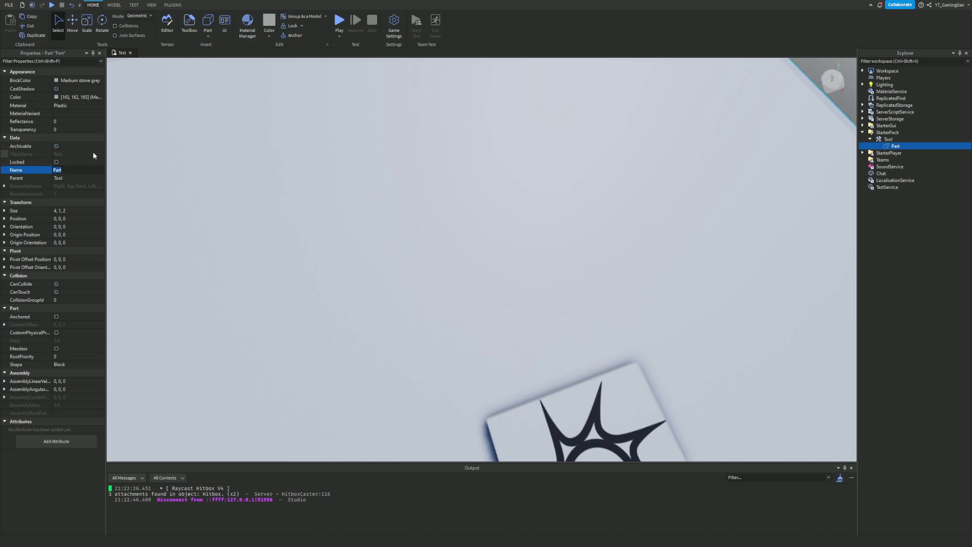
text(Handle)
key(Return)
Move the Tool from StarterPack into Workspace and focus the view on it.
middle_drag(320, 104, 320, 160)
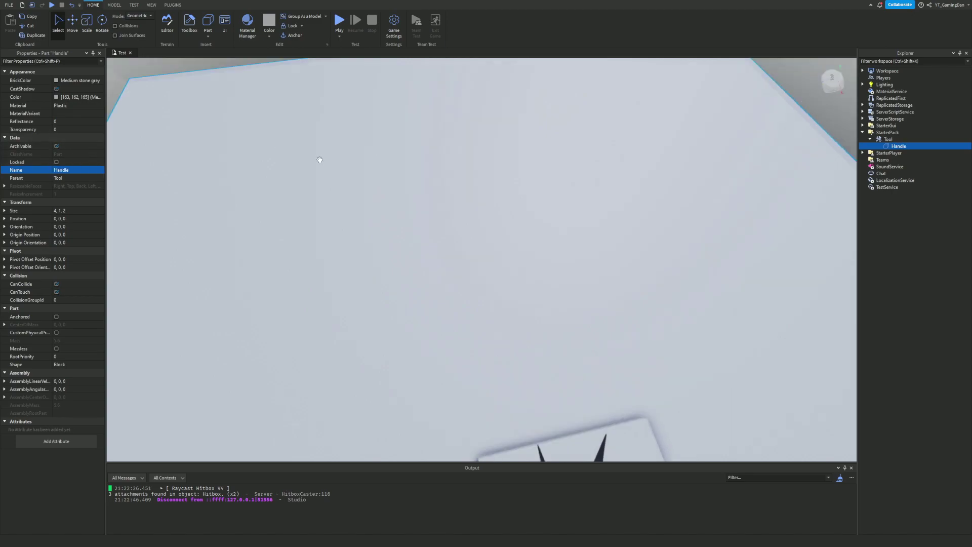
right_drag(320, 160, 558, 197)
drag(893, 140, 886, 71)
key(f)
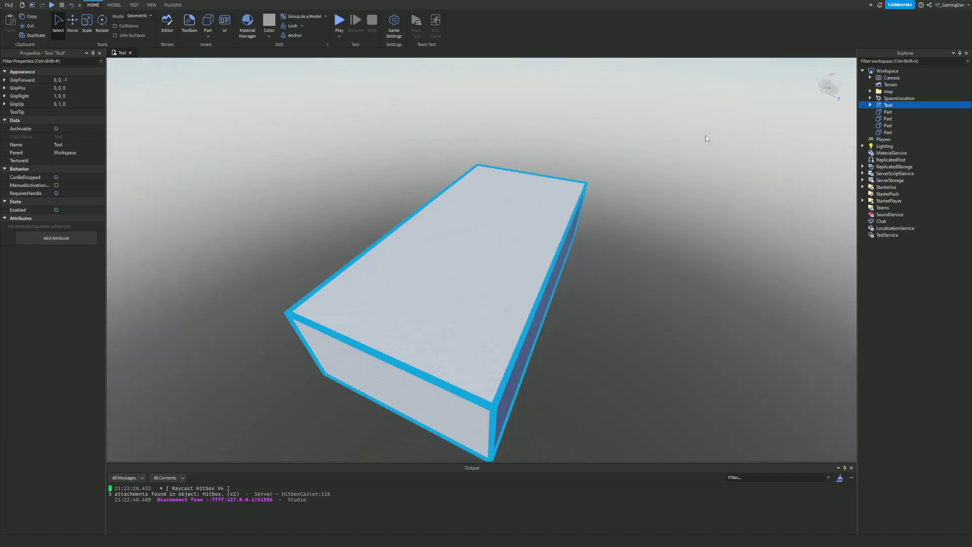
right_drag(707, 139, 707, 138)
key(s)
key(w)
key(a)
key(d)
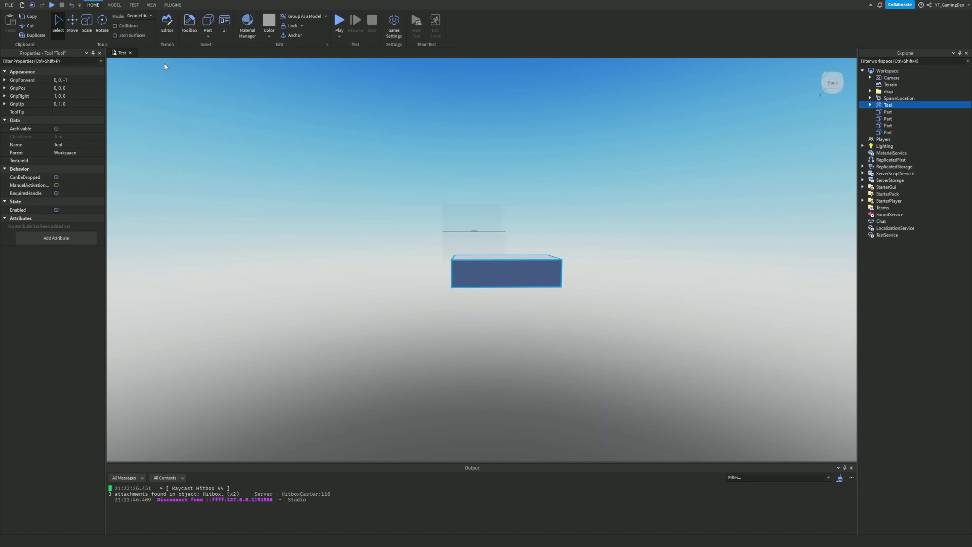
Scale the Tool's Handle part down along X and Z to a size of about 1.15, 1, 0.86.
click(83, 28)
click(870, 105)
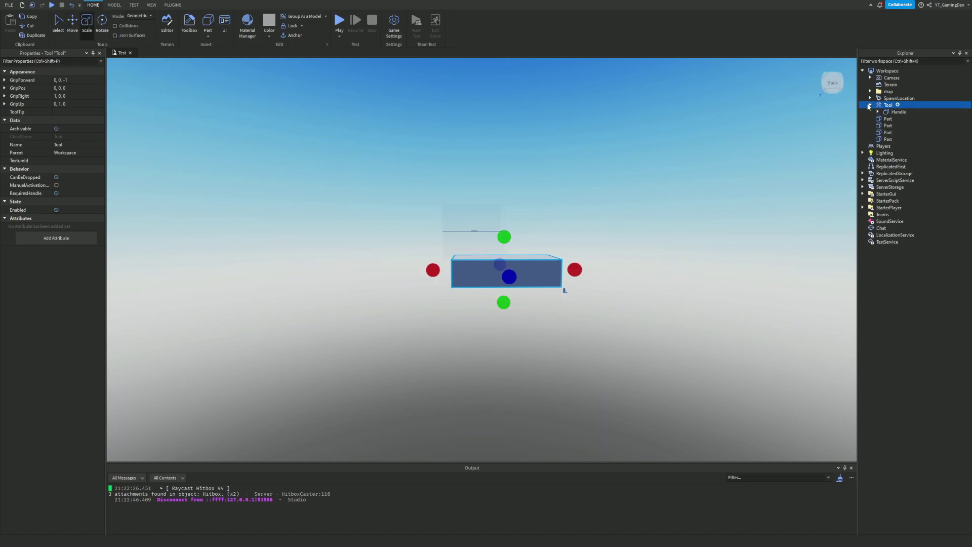
click(899, 112)
scroll(634, 204, up, 2)
drag(633, 286, 476, 293)
right_drag(476, 292, 427, 292)
drag(305, 294, 376, 279)
right_drag(419, 249, 428, 239)
key(w)
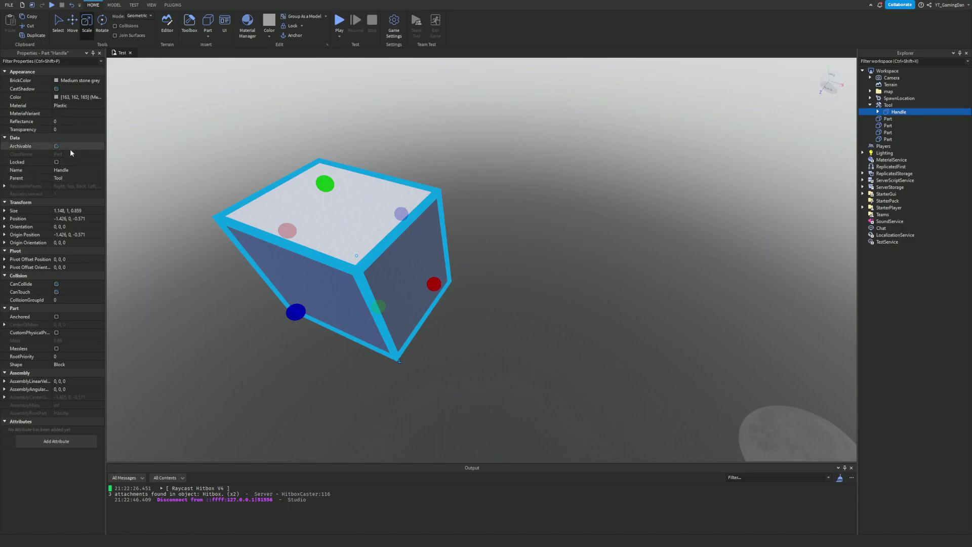
Set the Handle's Transparency to 1 and turn off its CanCollide property.
click(71, 129)
drag(78, 130, 165, 137)
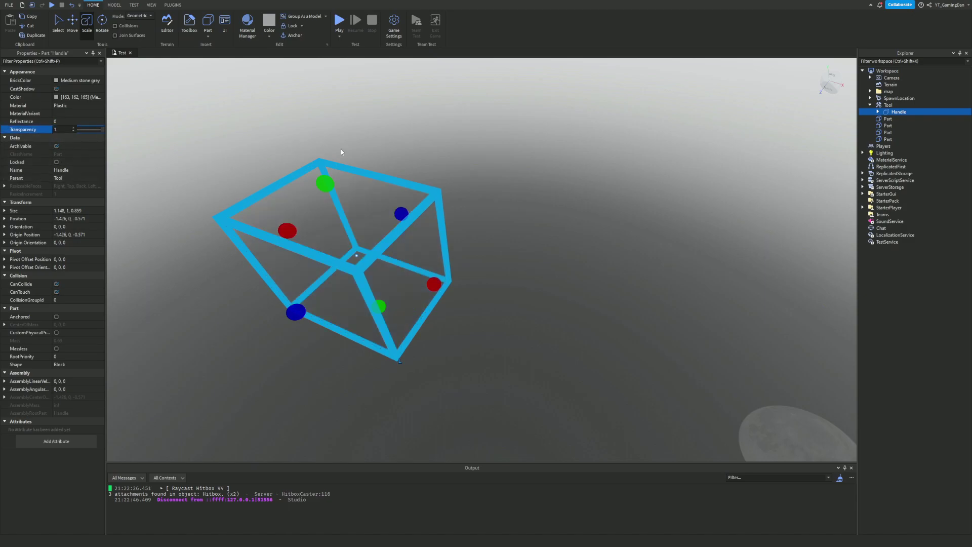
right_drag(341, 152, 368, 152)
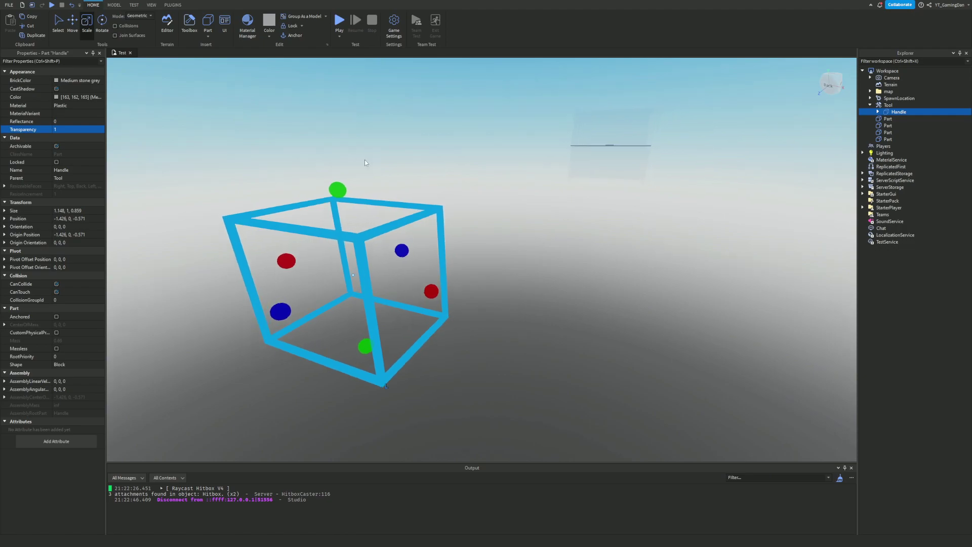
click(74, 283)
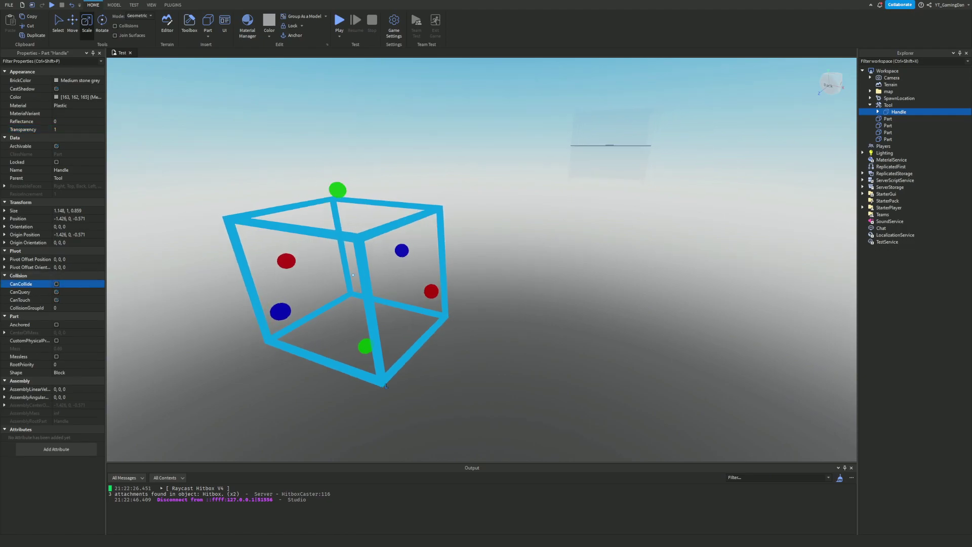
Set the Handle's size to 0.5 on the X, Y and Z axes.
right_drag(551, 255, 569, 257)
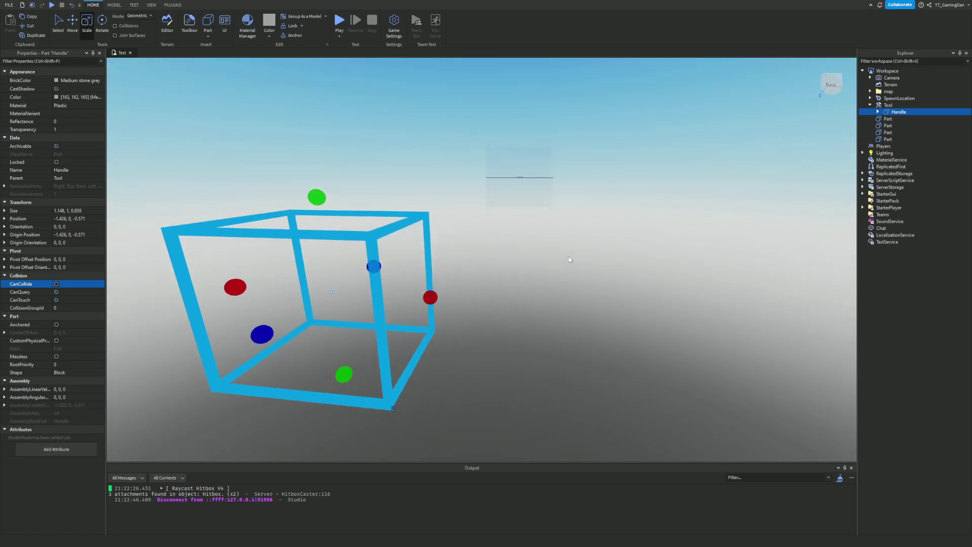
key(s)
key(a)
key(d)
click(4, 211)
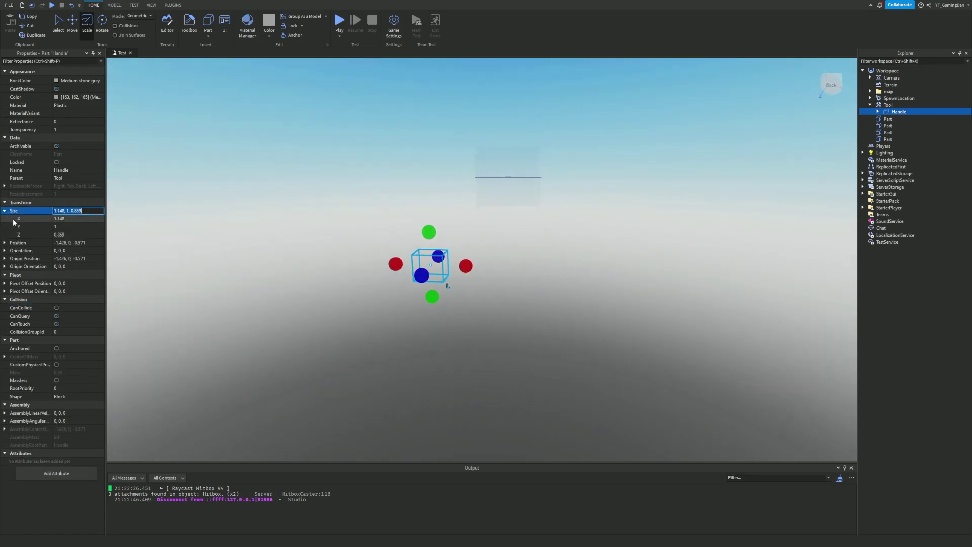
click(91, 218)
text(0.5)
key(Return)
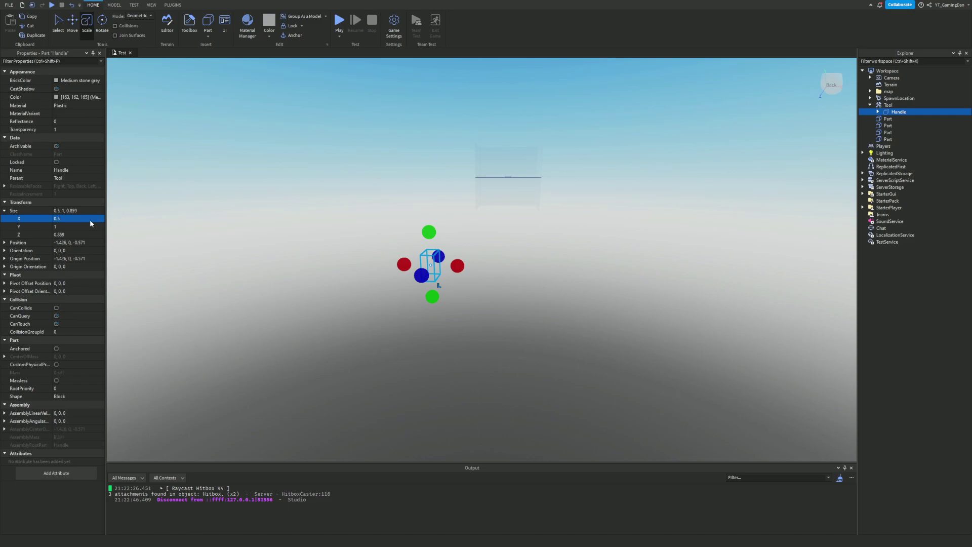
click(66, 228)
text(0.85)
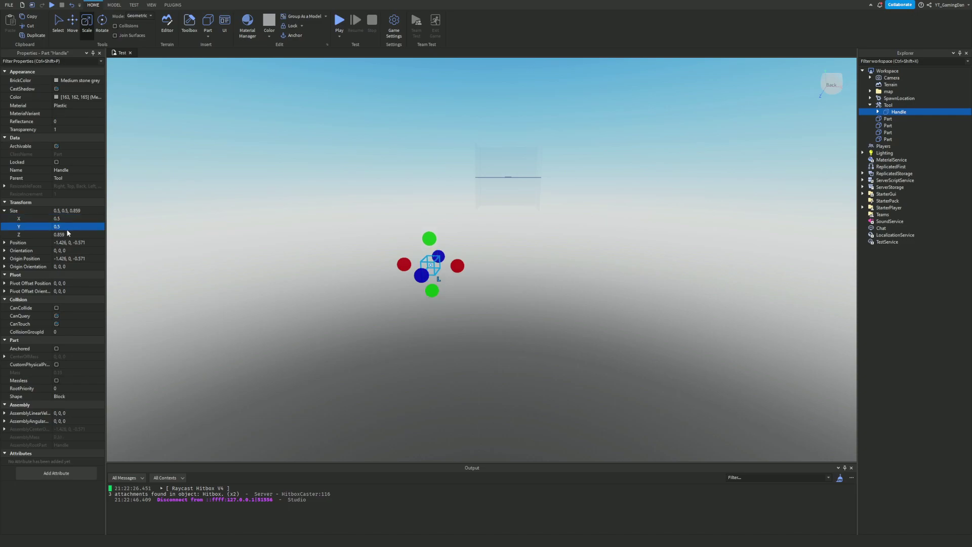
key(Tab)
text(0.5)
key(Return)
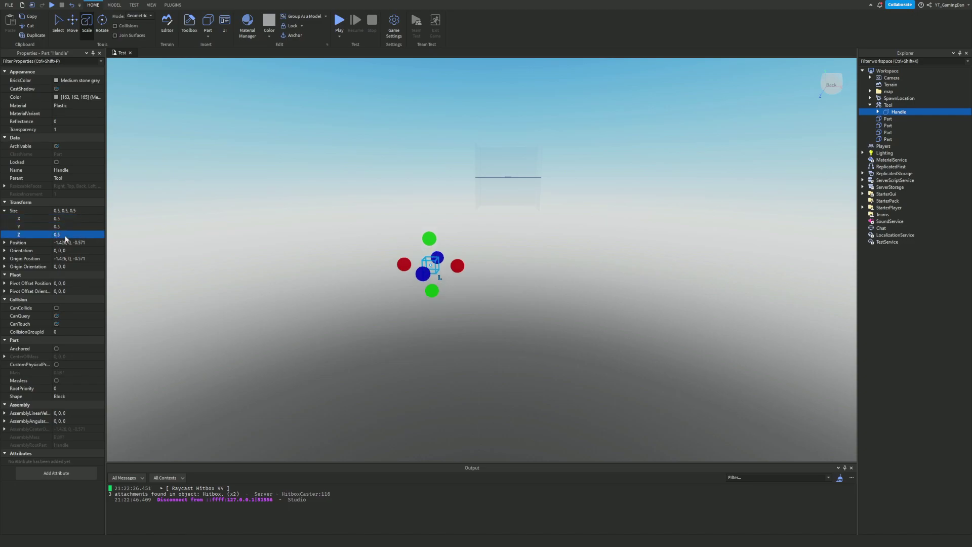
Move the Tool from Workspace back into StarterPack.
right_drag(609, 282, 609, 281)
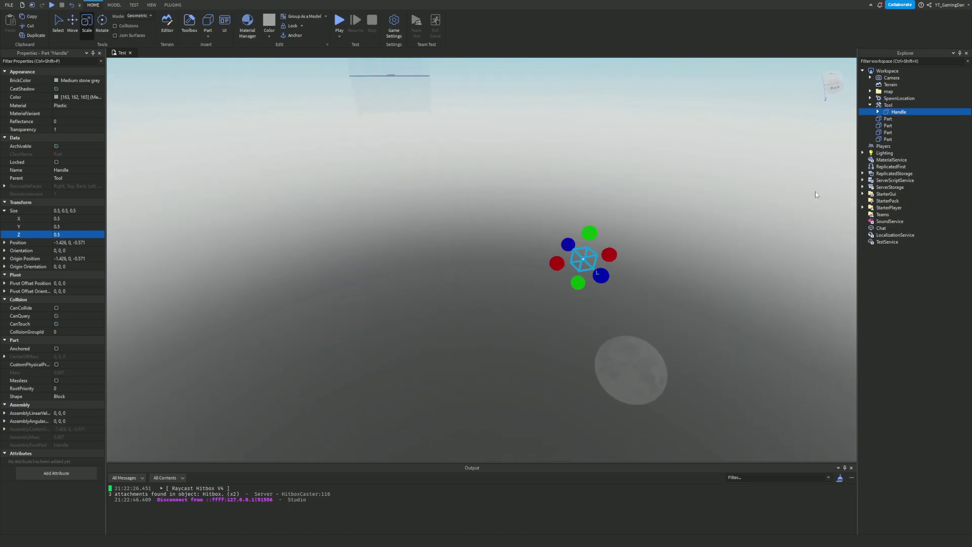
click(870, 104)
drag(883, 106, 920, 196)
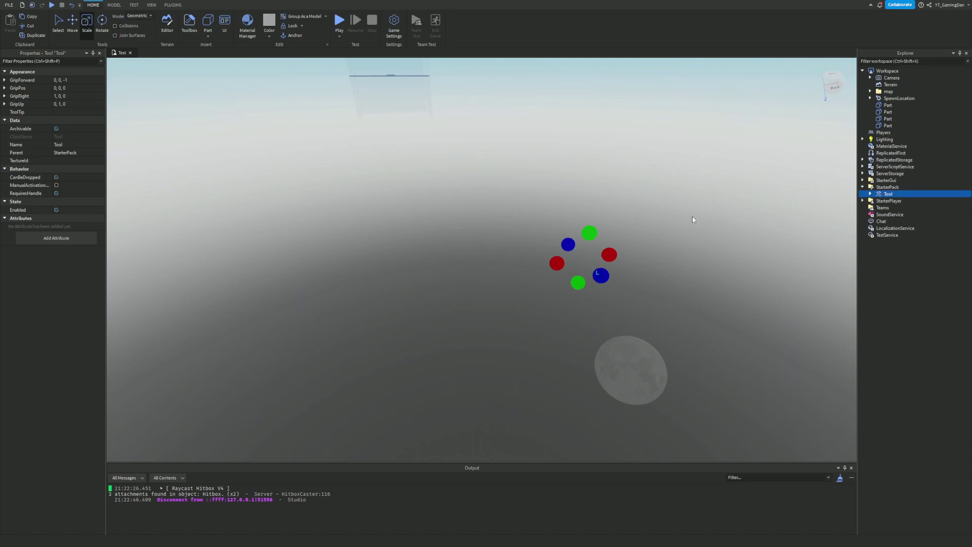
Turn off the CanBeDropped property of the Tool in StarterPack.
right_drag(691, 217, 686, 213)
right_drag(599, 267, 587, 265)
click(594, 268)
key(w)
click(896, 194)
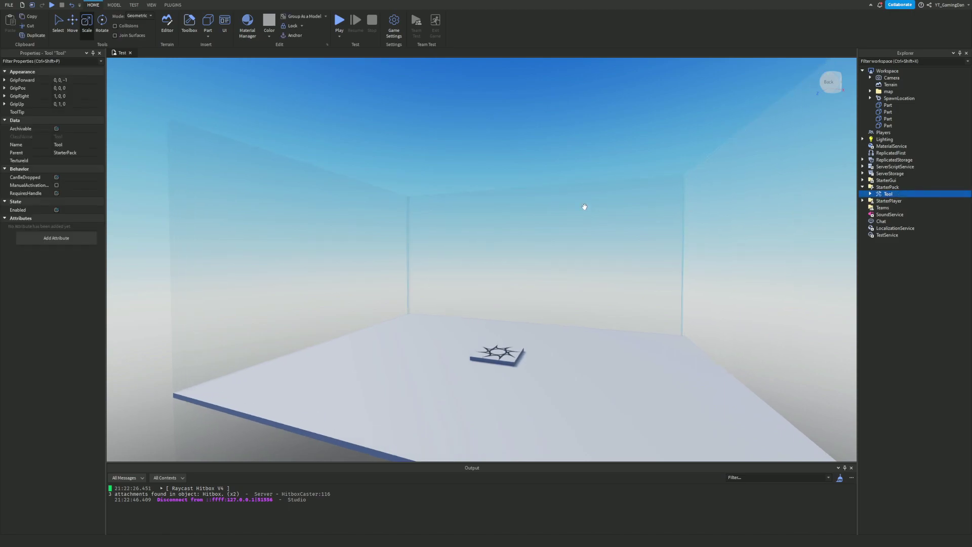
key(w)
right_drag(585, 207, 568, 189)
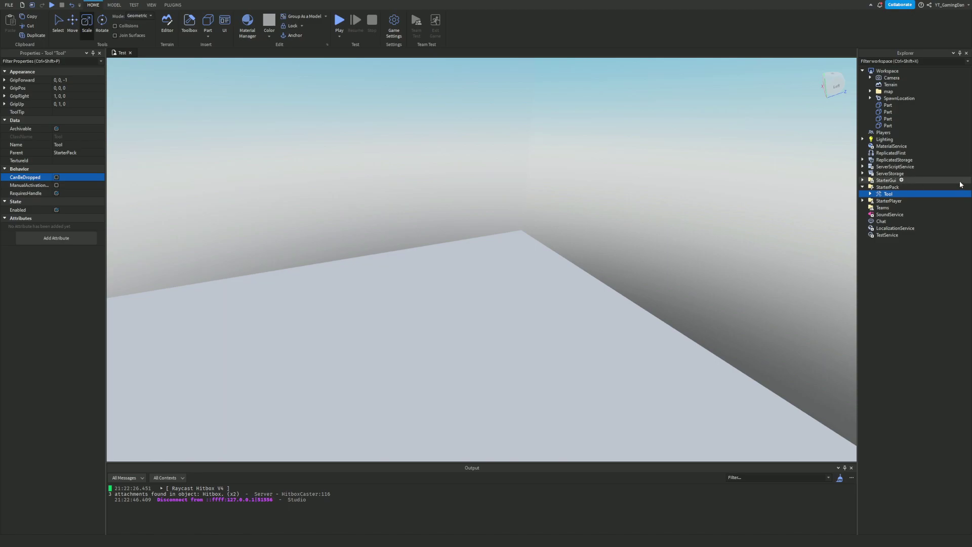
right_drag(654, 200, 652, 199)
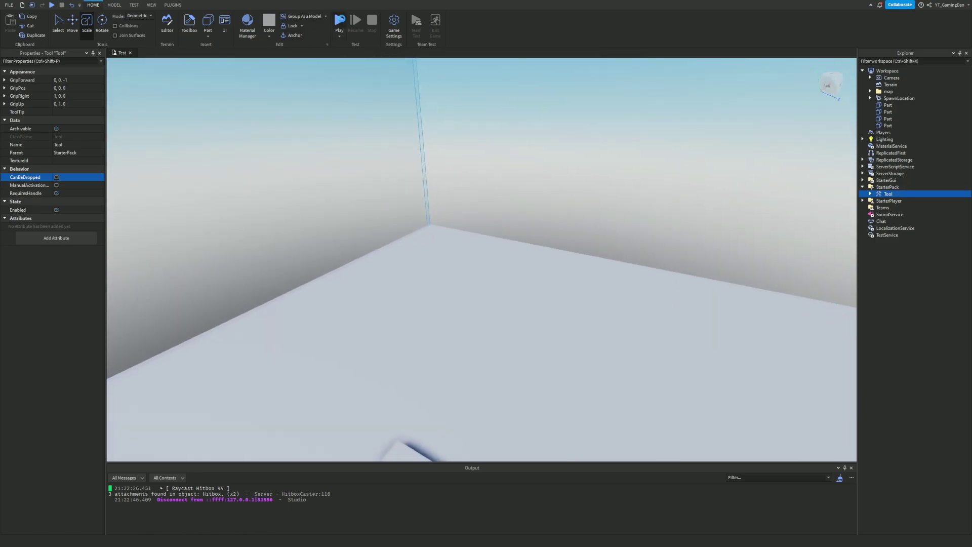
Playtest the game, equip and unequip the Tool several times, and stop the test.
key(F5)
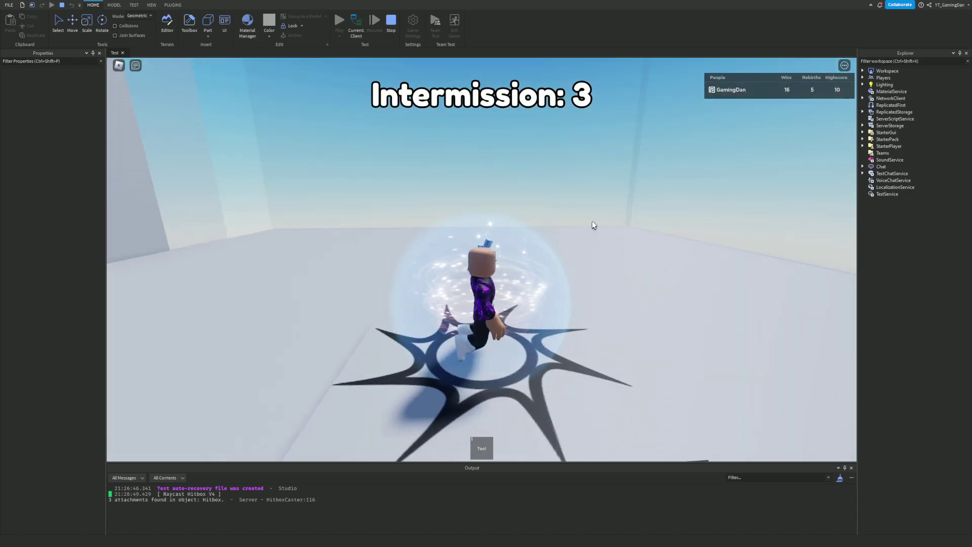
right_drag(592, 221, 591, 222)
key(1)
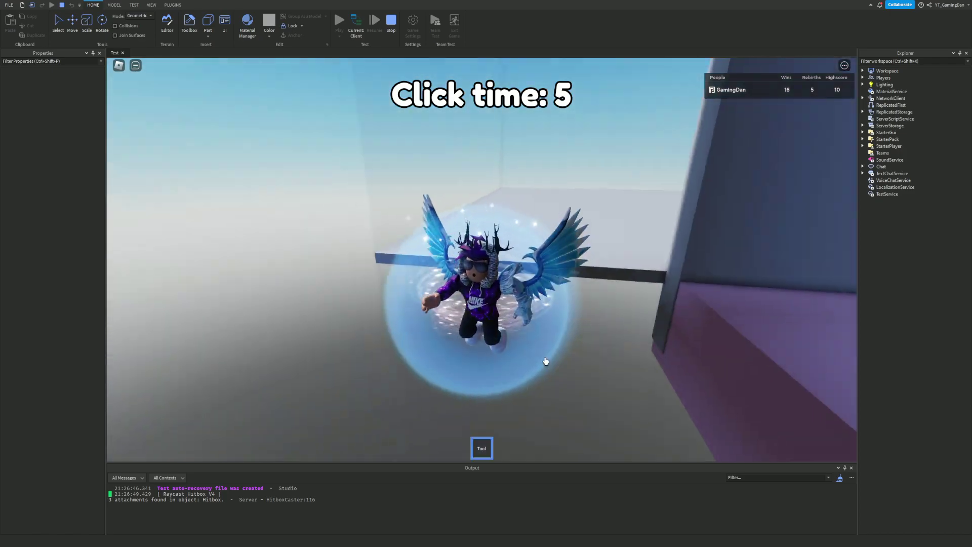
key(1)
key(1)
key(1)
key(1)
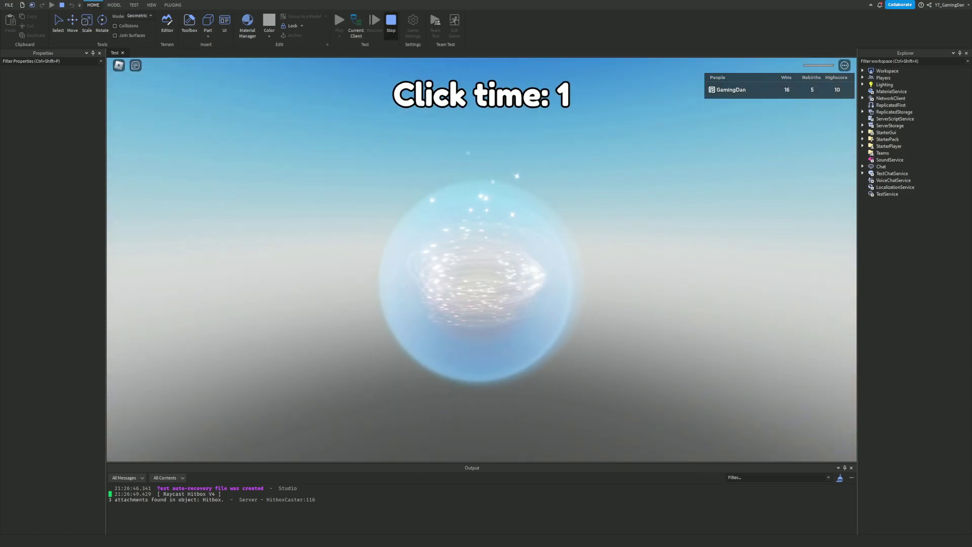
click(391, 23)
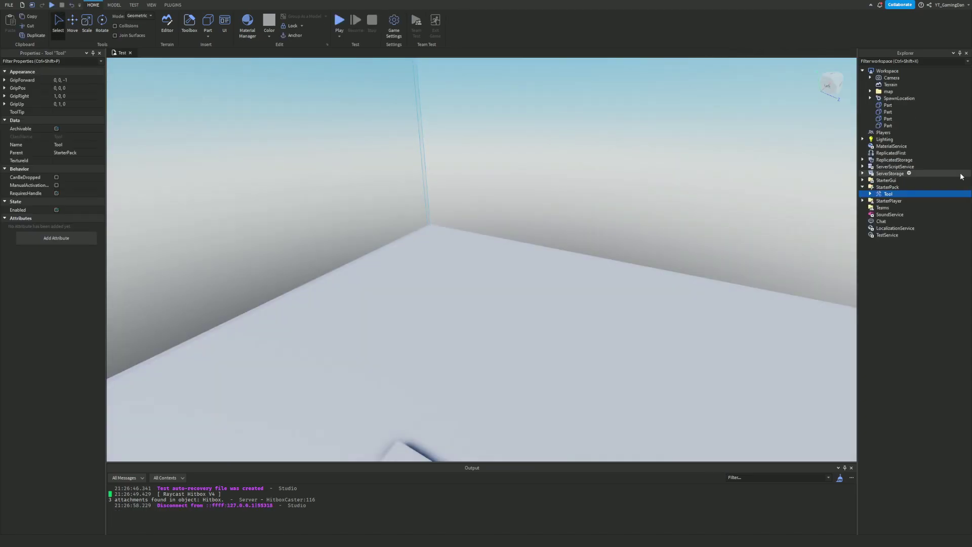
Add a LocalScript to StarterPlayerScripts under StarterPlayer and name it hideBackpack.
click(863, 201)
click(904, 214)
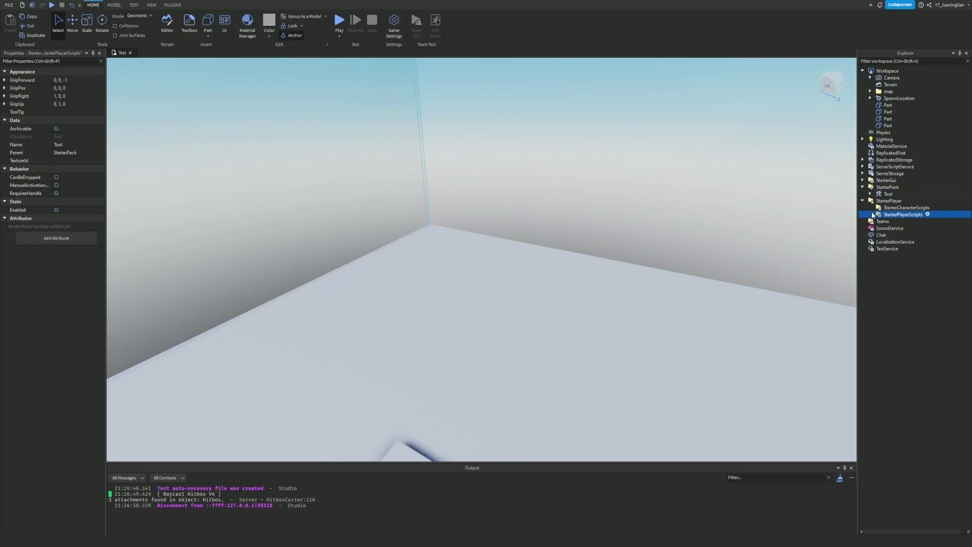
click(929, 214)
click(886, 249)
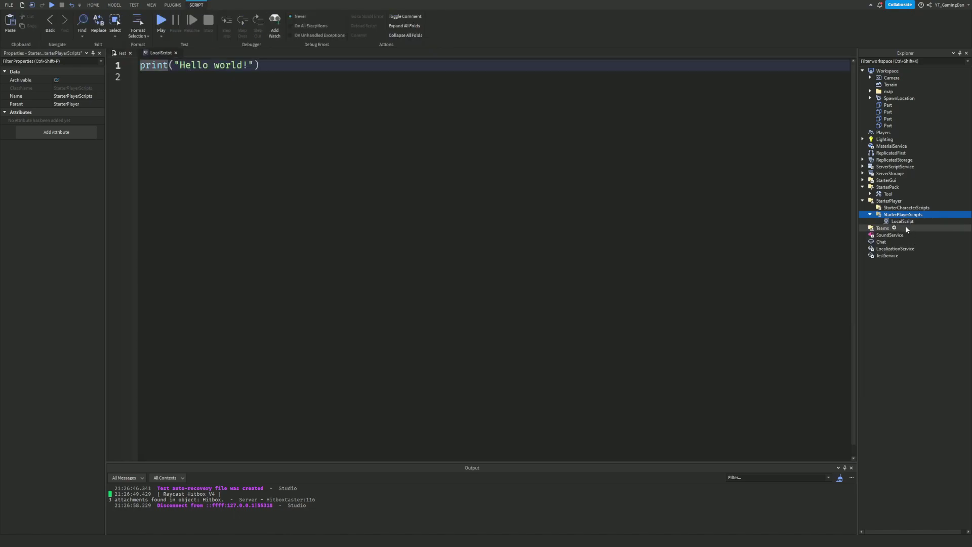
click(65, 104)
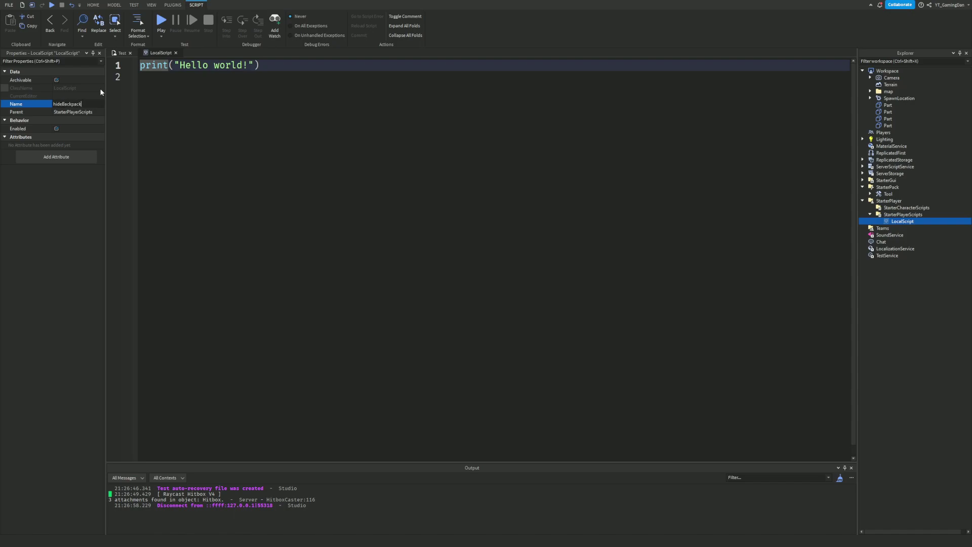
key(Return)
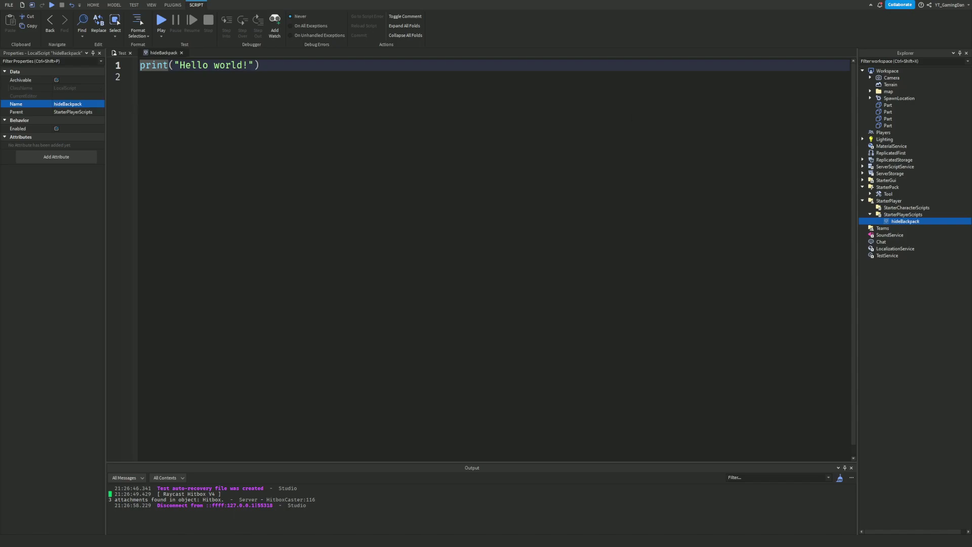
Replace the default code in hideBackpack with a call to game.StarterGui:SetCoreGuiEnabled().
key(ctrl+a)
key(ctrl+c)
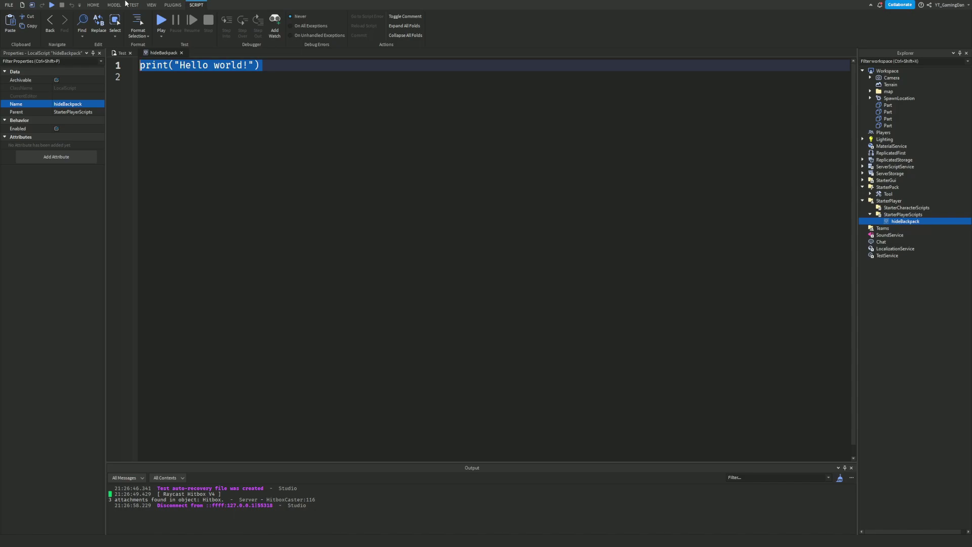
text(game.star)
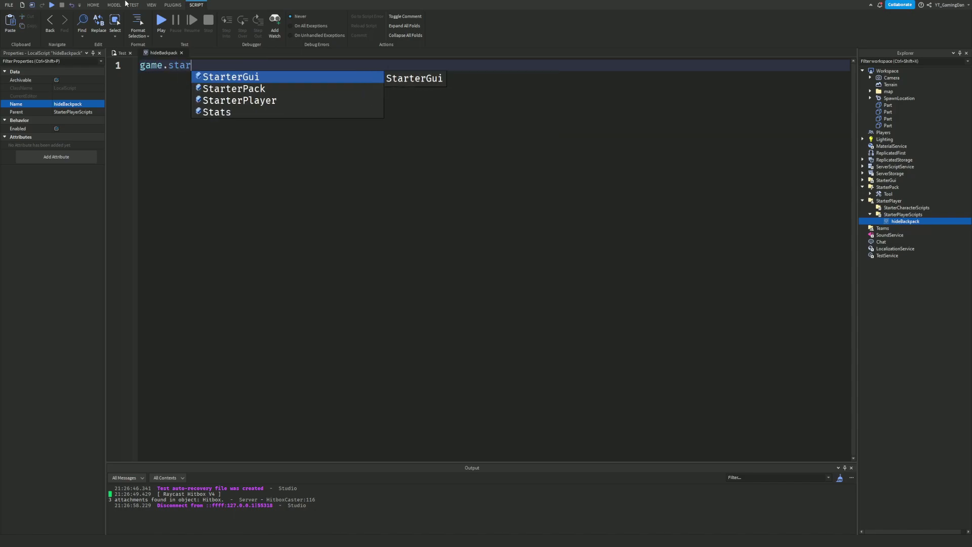
key(Tab)
text(:s)
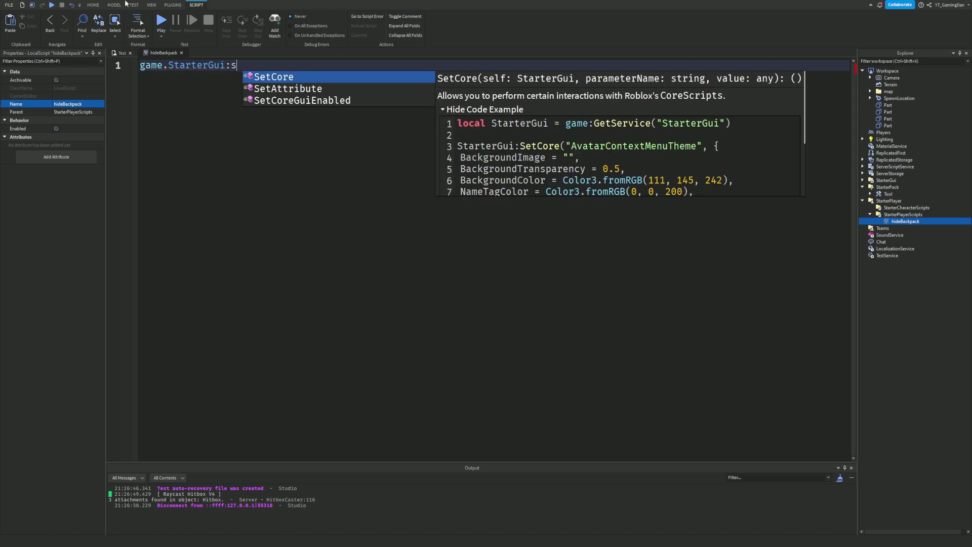
text(etcore)
key(Down)
key(Tab)
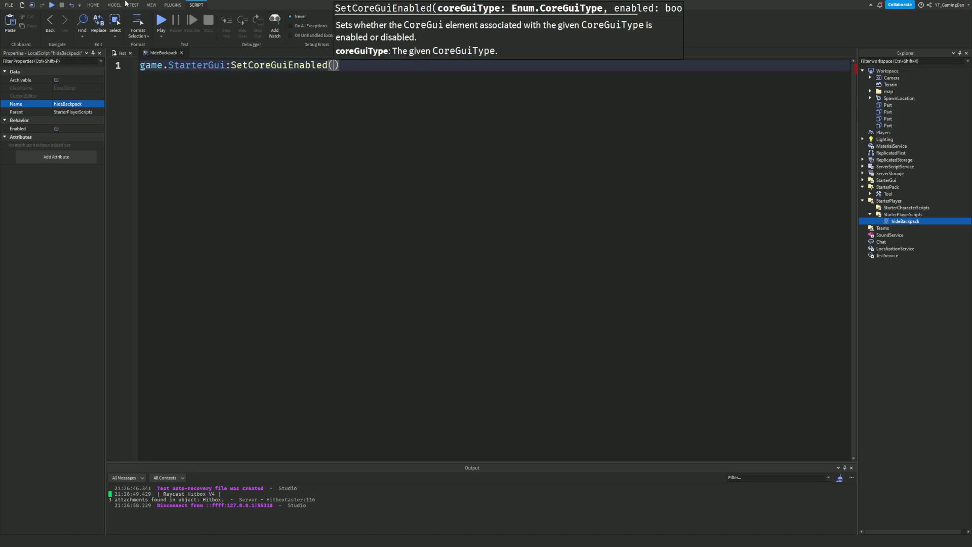
Give the SetCoreGuiEnabled call the arguments Enum.CoreGuiType.Backpack and false.
text(Enum.core)
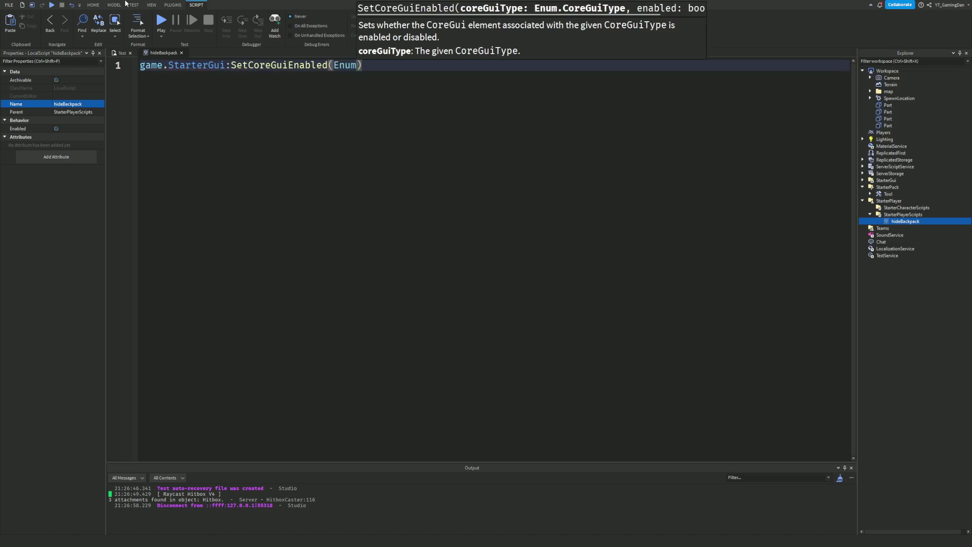
text(gu)
key(Tab)
text(.b)
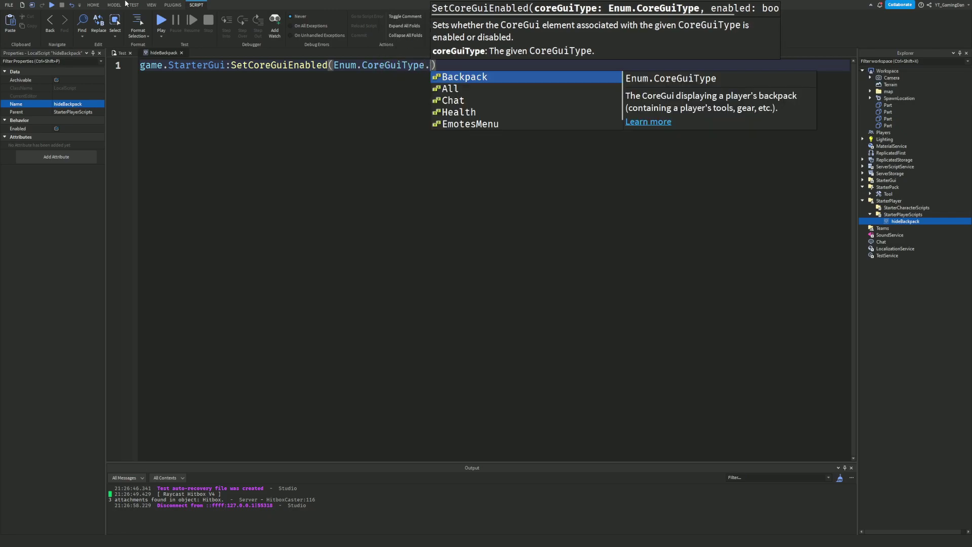
key(Tab)
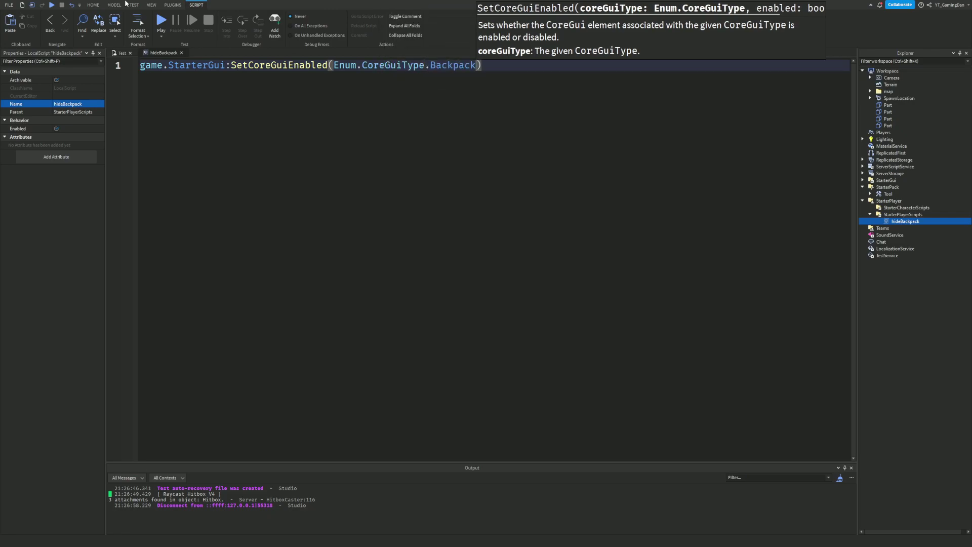
text(, fal)
key(Tab)
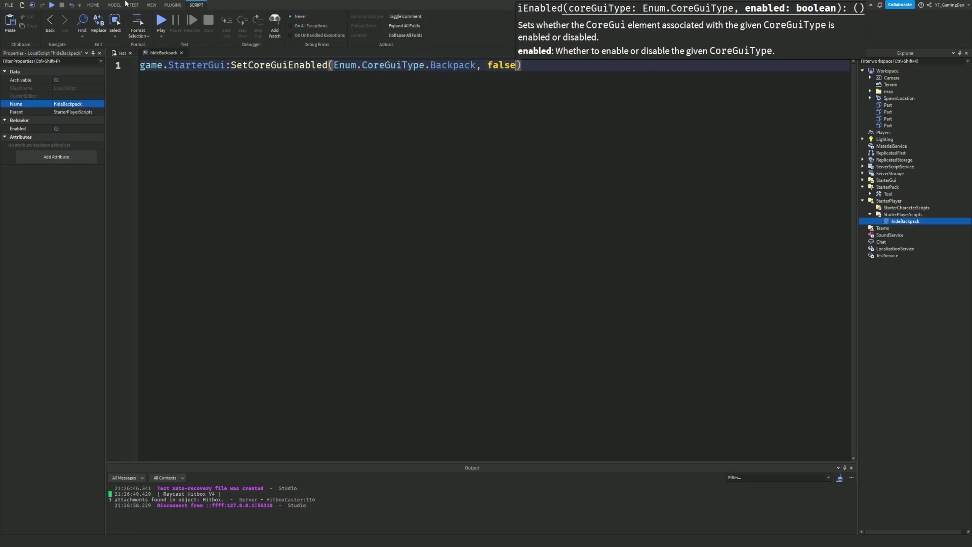
Playtest the game to check whether the backpack hotbar is hidden from the player.
click(115, 54)
click(340, 21)
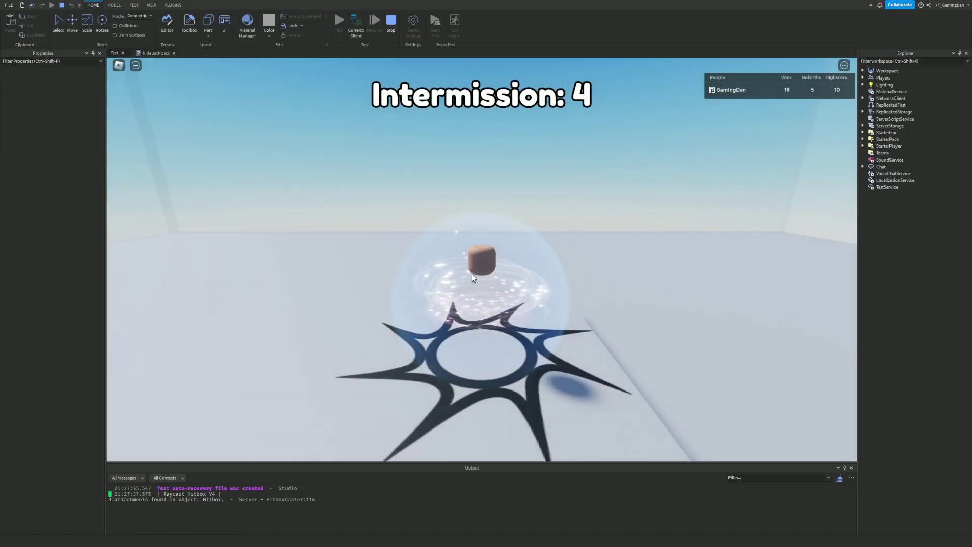
right_drag(462, 253, 421, 163)
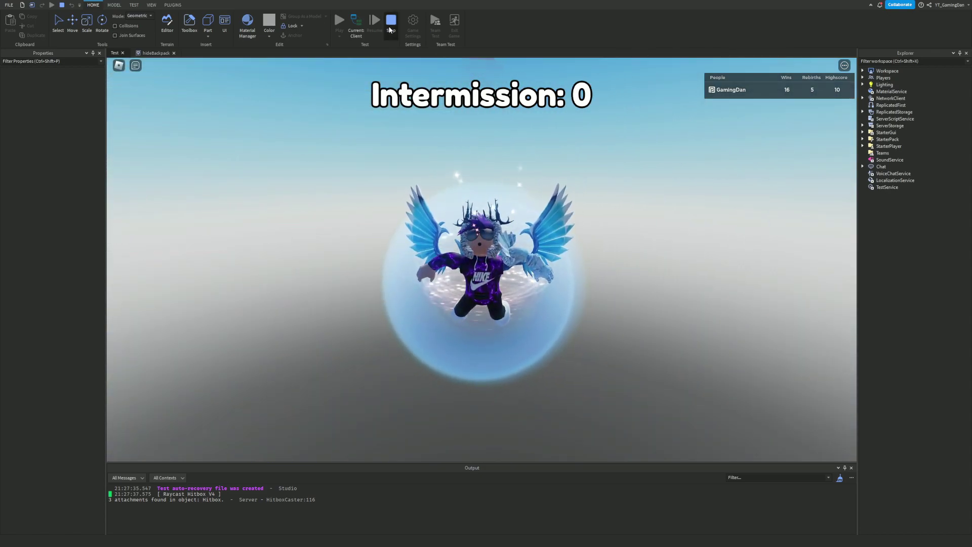